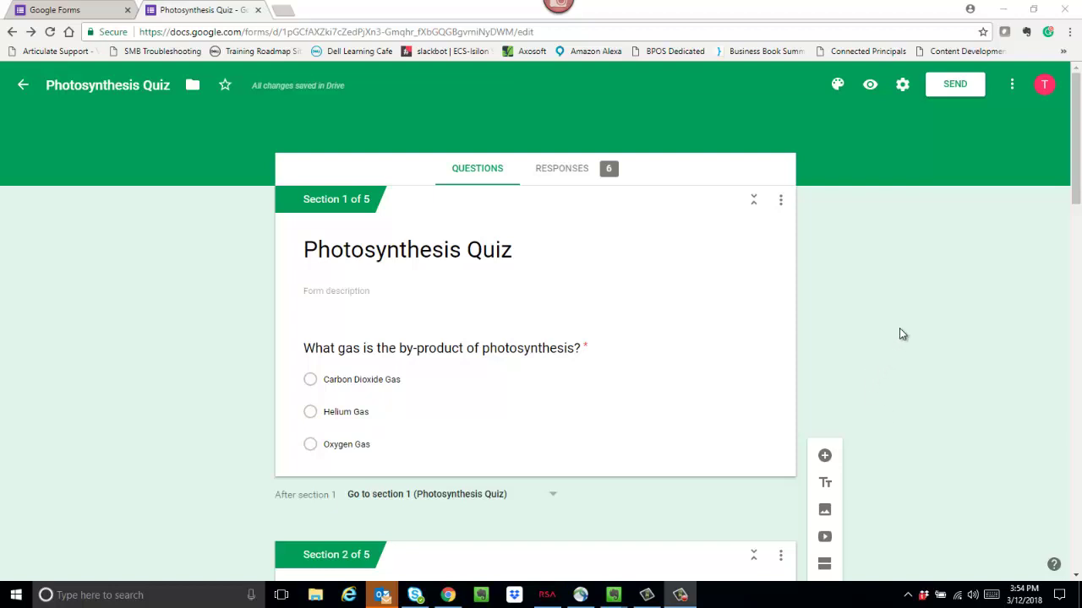
Examine the options available for section 1 of the Photosynthesis Quiz and the settings of its first question
{"action": "left_click", "coordinate": [1077, 178]}
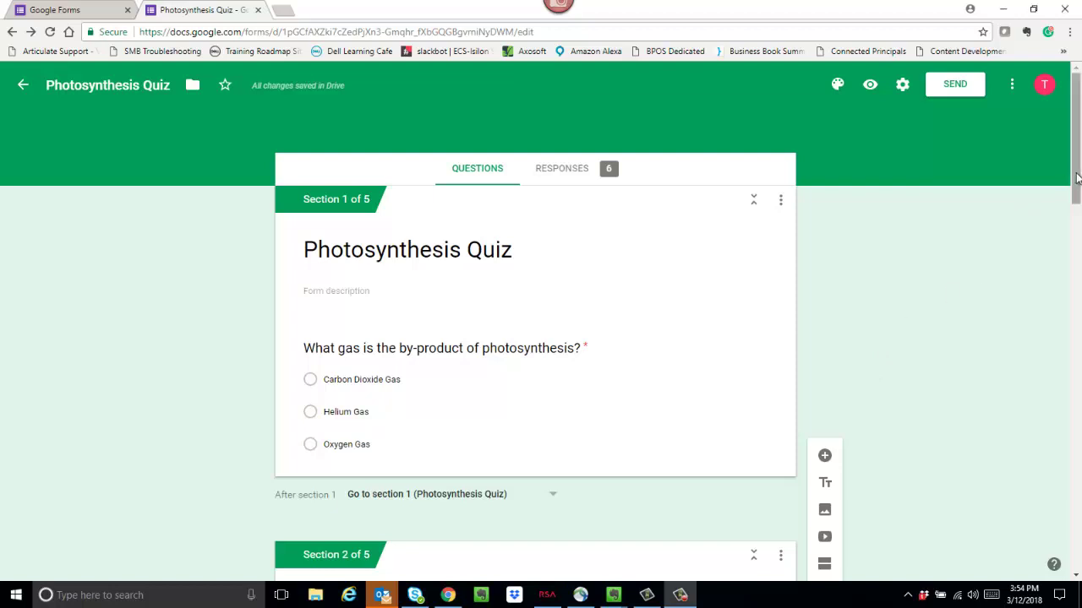
{"action": "mouse_move", "coordinate": [1077, 177]}
{"action": "left_mouse_down"}
{"action": "mouse_move", "coordinate": [1079, 555]}
{"action": "mouse_move", "coordinate": [1065, 164]}
{"action": "left_mouse_up"}
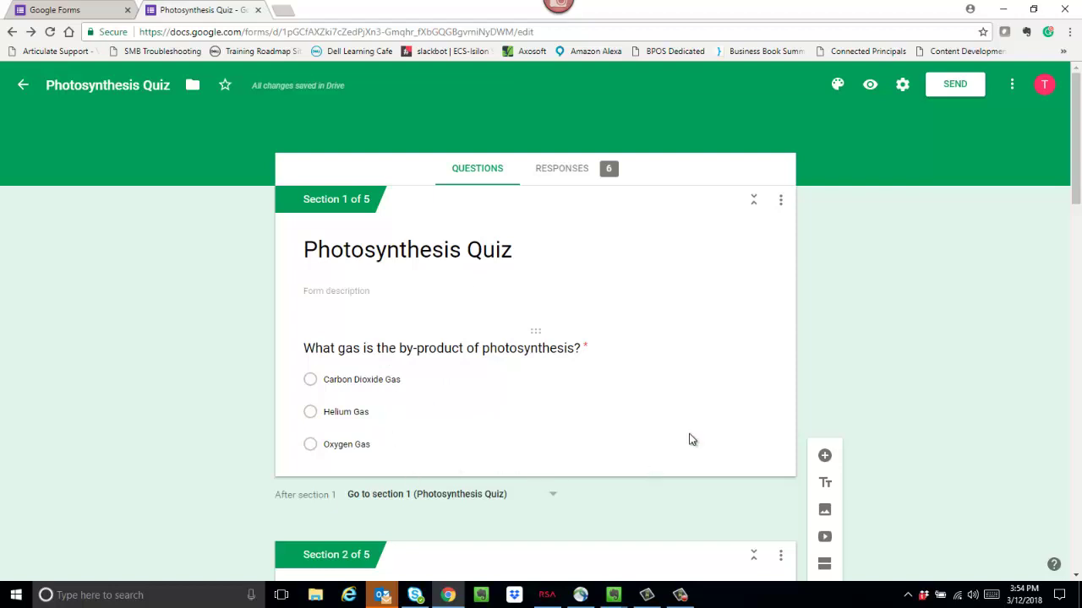
{"action": "left_click", "coordinate": [781, 203]}
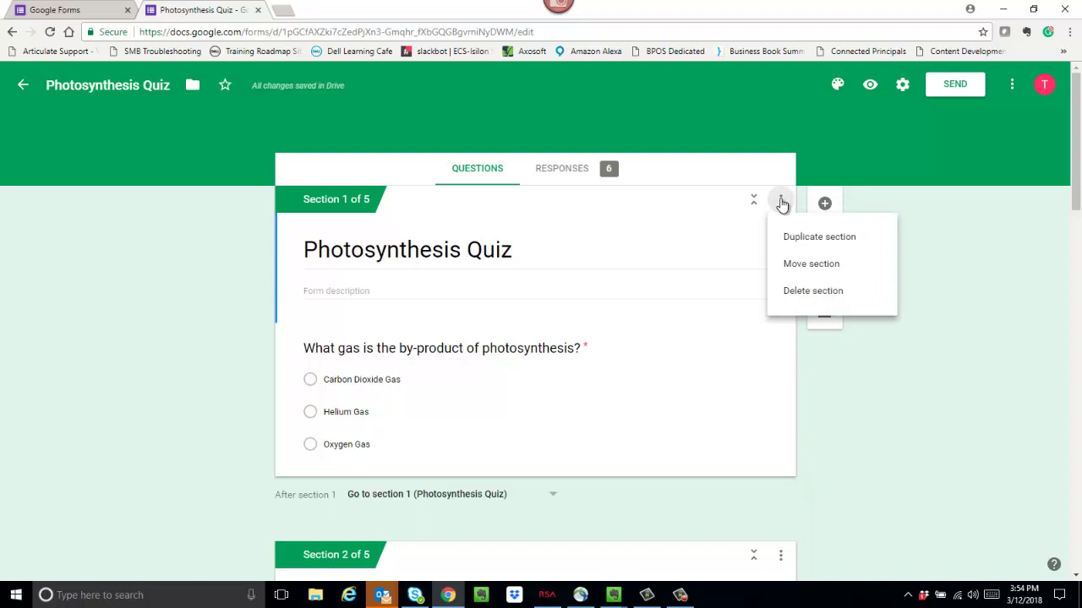
{"action": "left_click", "coordinate": [843, 420]}
{"action": "left_click", "coordinate": [731, 376]}
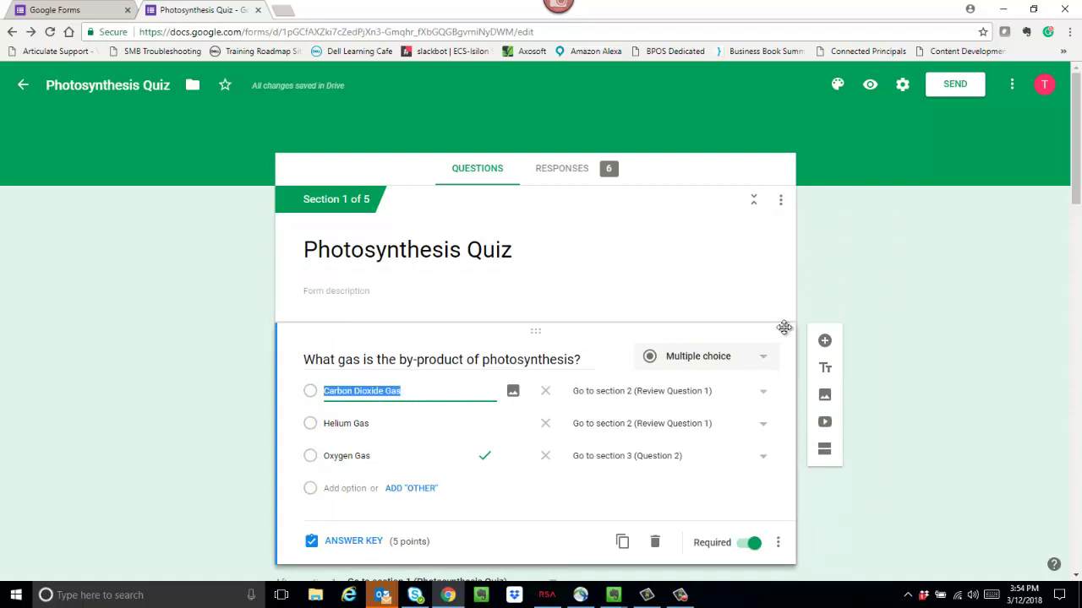
{"action": "left_click", "coordinate": [823, 307]}
{"action": "left_click", "coordinate": [730, 298]}
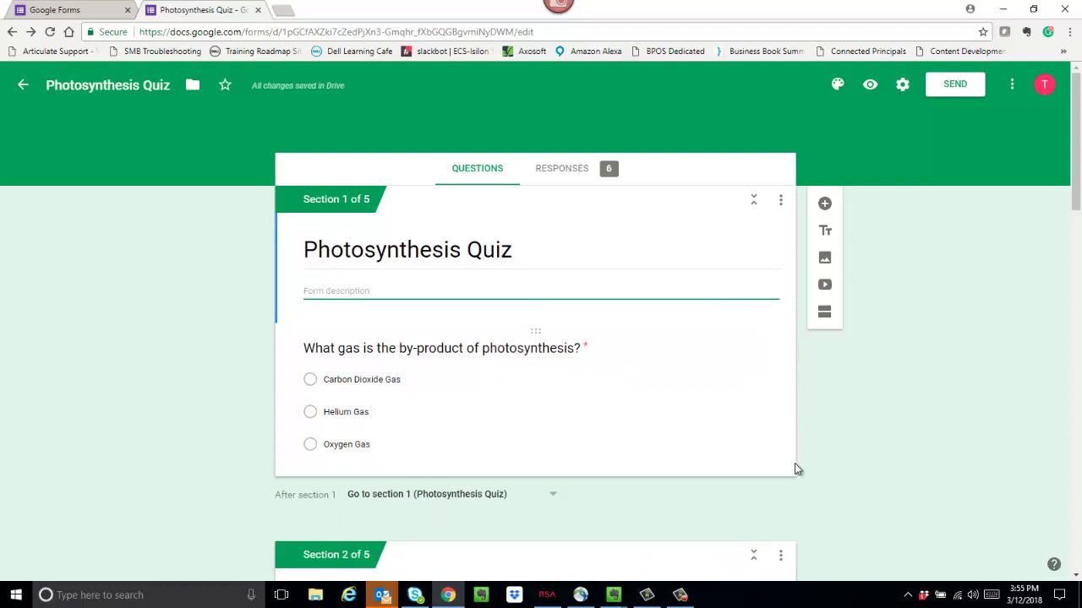
Examine the by-product question's answer-based section setting and the destinations available for its Carbon Dioxide Gas answer
{"action": "left_click", "coordinate": [660, 409]}
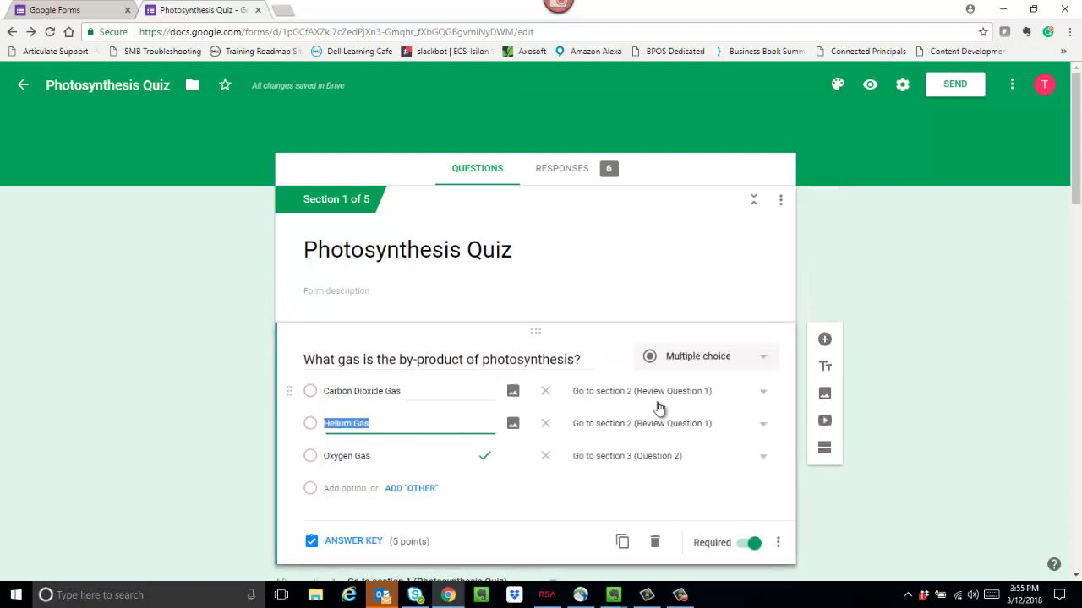
{"action": "left_click", "coordinate": [781, 540]}
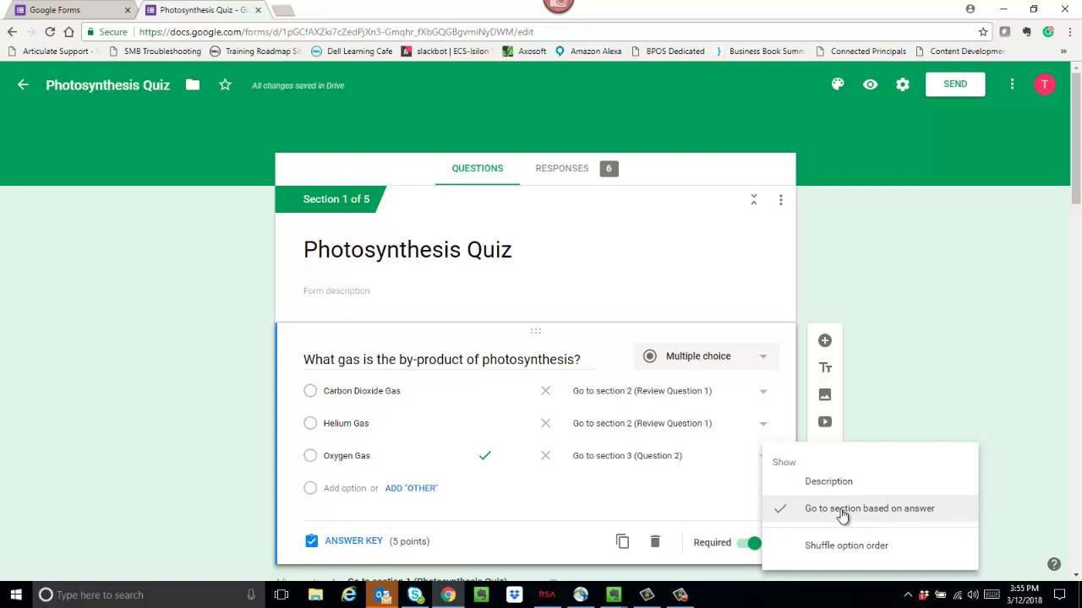
{"action": "left_click", "coordinate": [932, 377]}
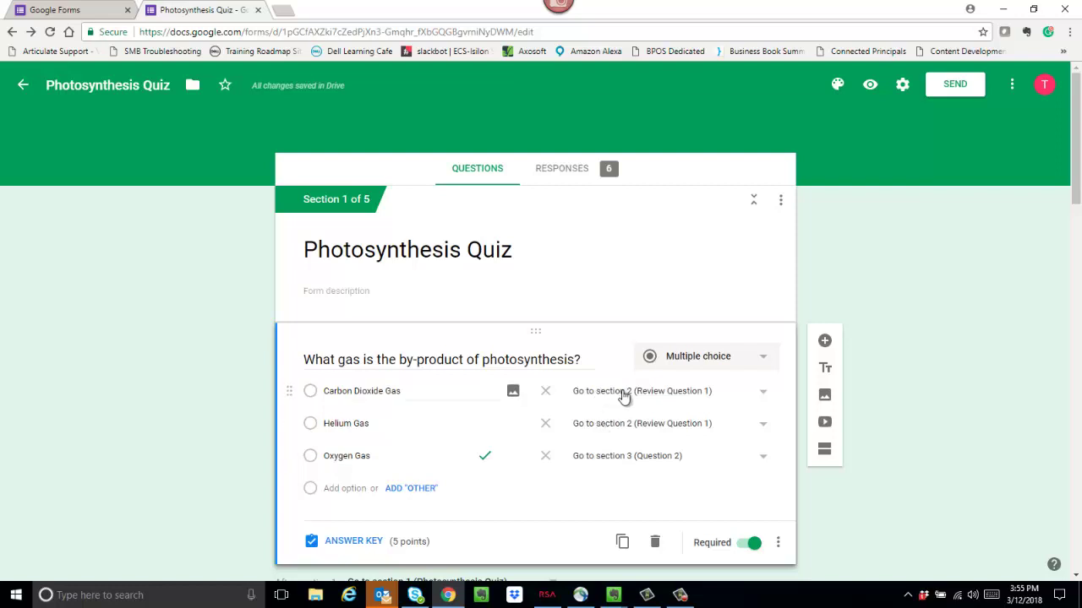
{"action": "left_click", "coordinate": [762, 397]}
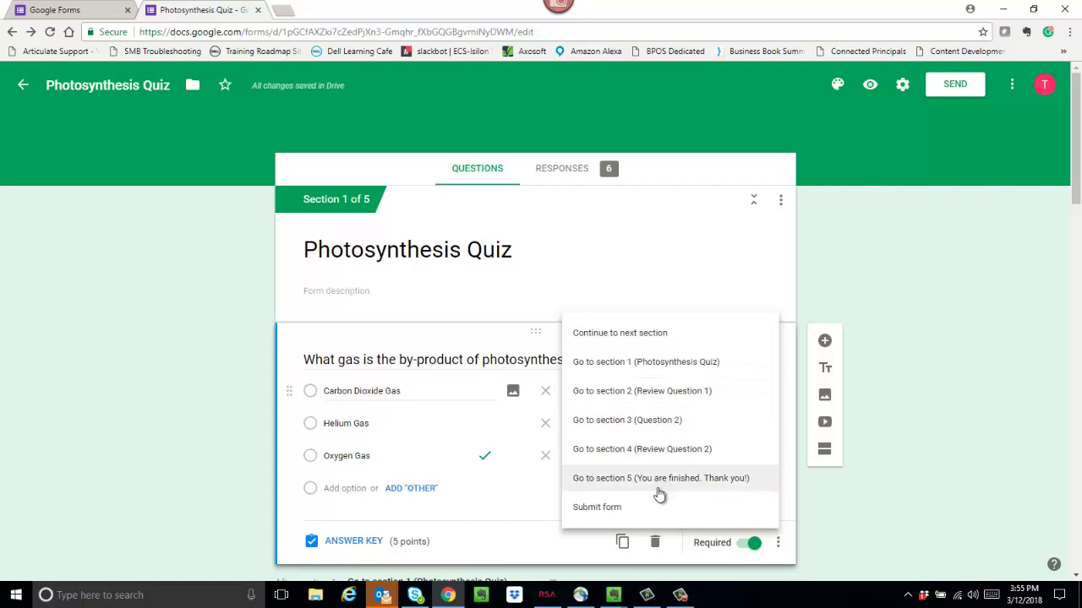
{"action": "left_click", "coordinate": [1055, 349]}
Compare the first question's answer destinations with the Review Question 1 section's message, video and follow-on section
{"action": "left_click_drag", "start_coordinate": [1077, 176], "coordinate": [1079, 290]}
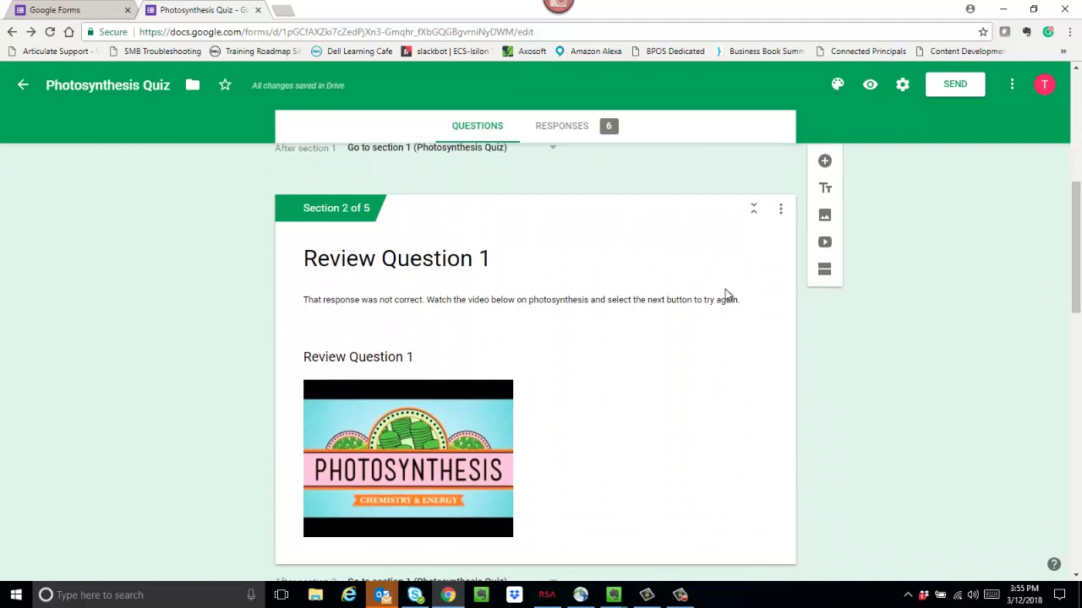
{"action": "left_click_drag", "start_coordinate": [1078, 287], "coordinate": [1060, 186]}
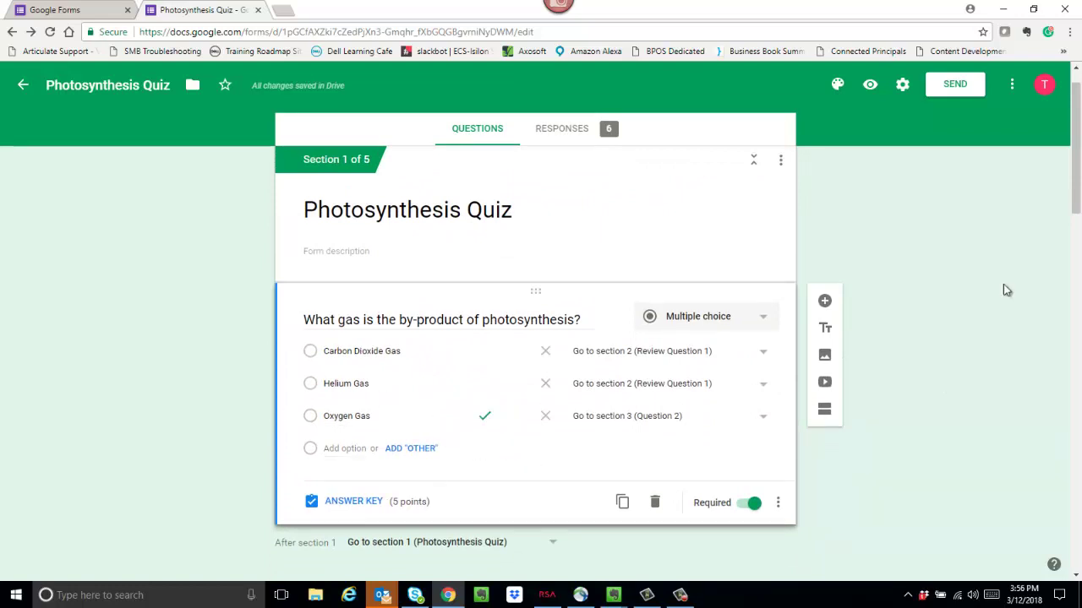
{"action": "left_click_drag", "start_coordinate": [1075, 180], "coordinate": [1058, 280]}
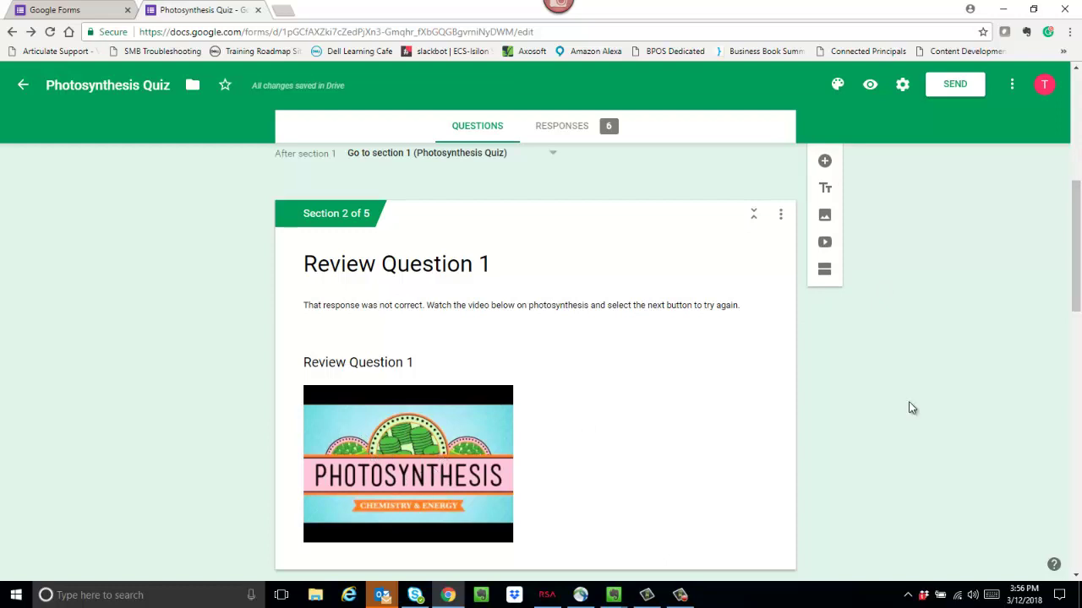
{"action": "scroll", "coordinate": [890, 253], "scroll_direction": "up", "scroll_amount": 4}
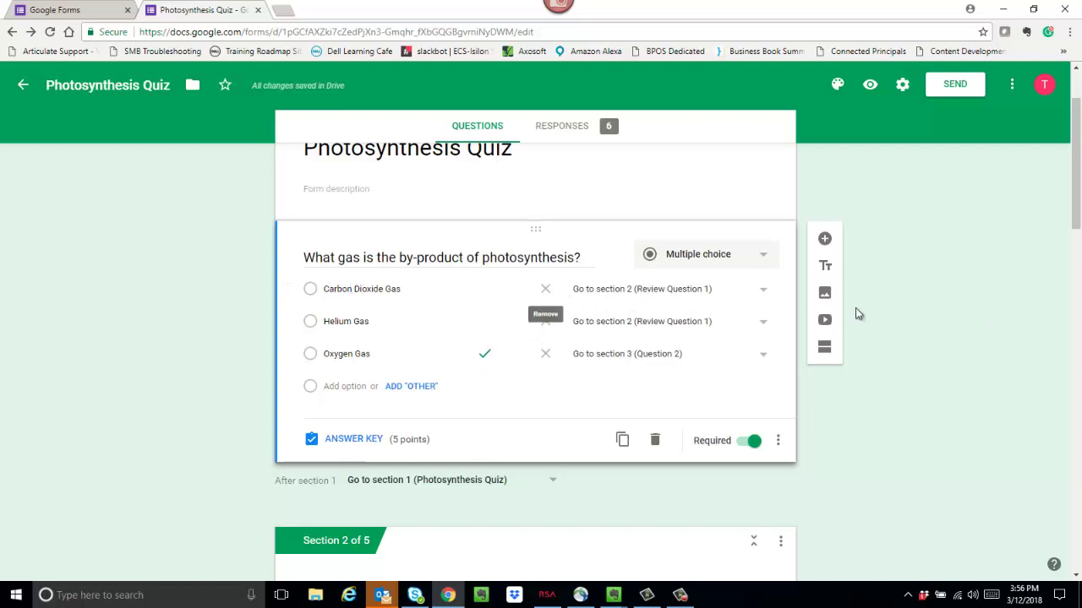
{"action": "left_click_drag", "start_coordinate": [1076, 213], "coordinate": [1079, 300]}
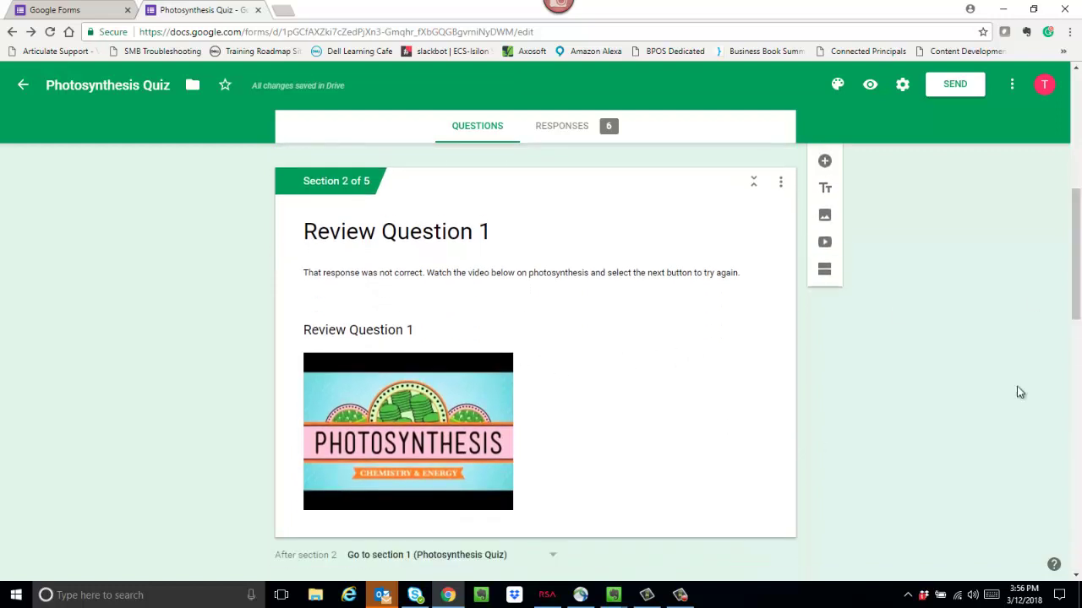
{"action": "left_click_drag", "start_coordinate": [1076, 304], "coordinate": [1071, 221]}
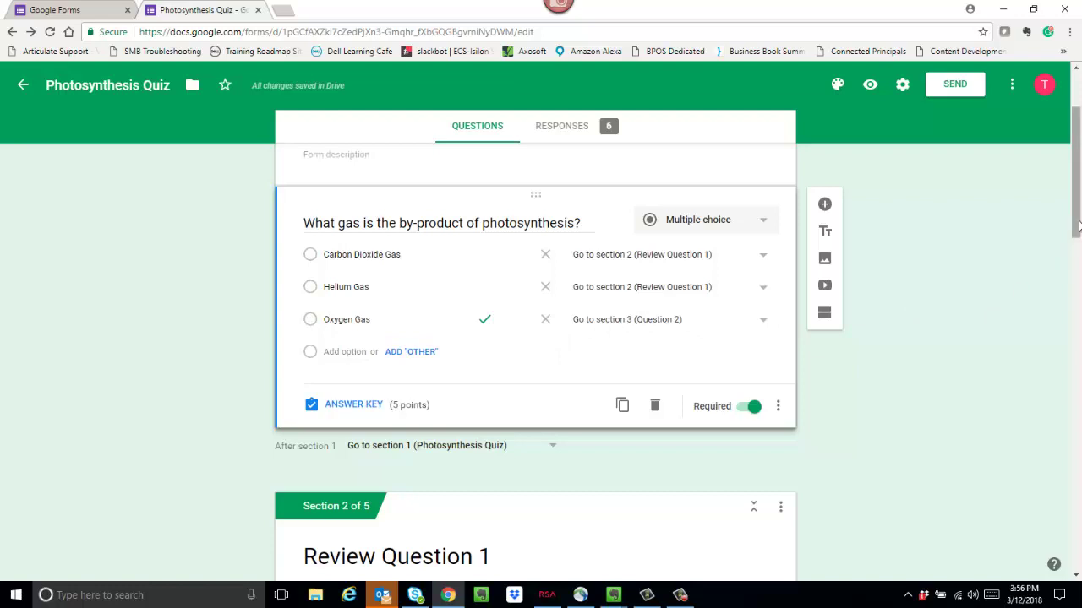
Examine the answer branching of the Xylem question, the Review Question 2 section and the closing section
{"action": "left_click_drag", "start_coordinate": [1076, 221], "coordinate": [1079, 401]}
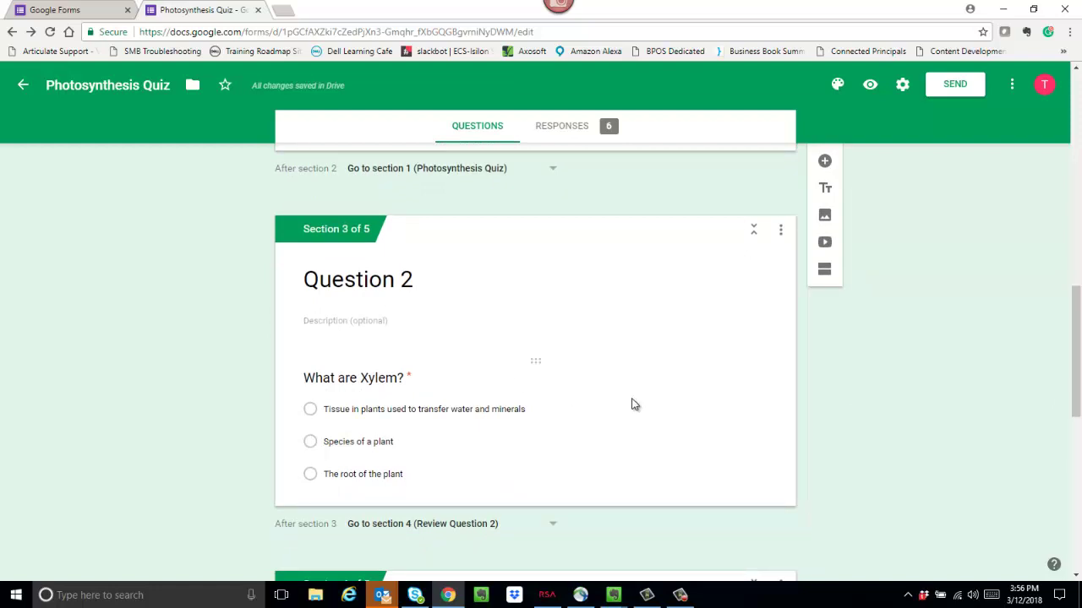
{"action": "left_click", "coordinate": [694, 402]}
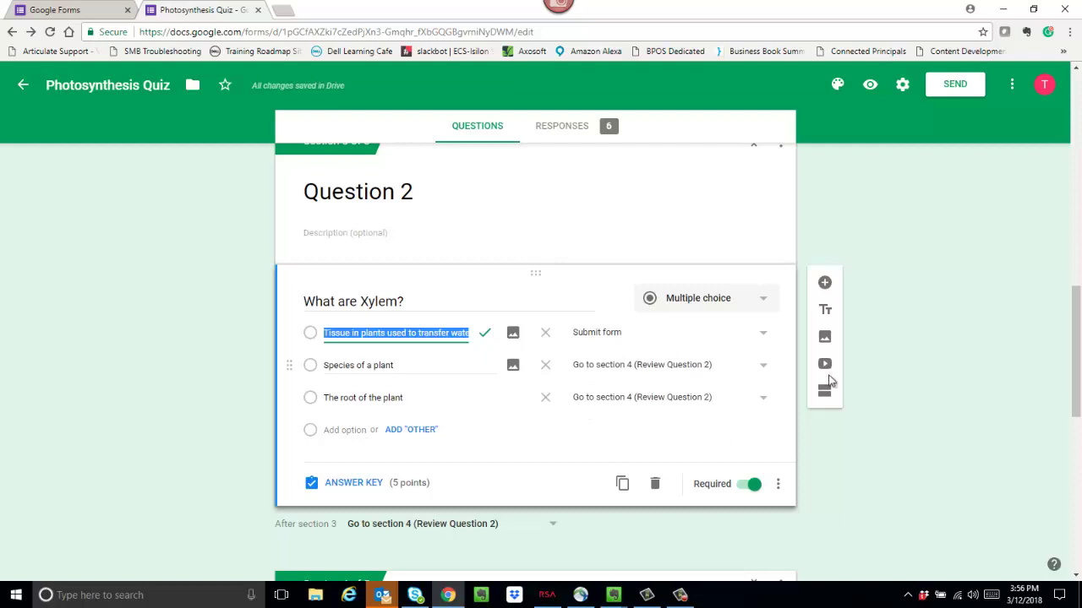
{"action": "left_click_drag", "start_coordinate": [1077, 380], "coordinate": [1079, 541]}
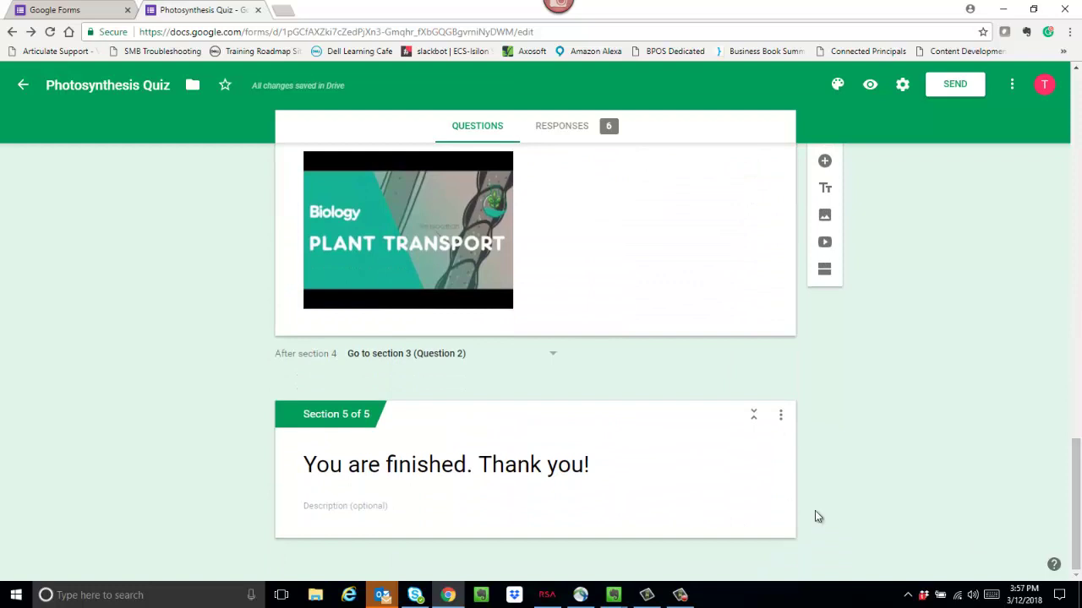
{"action": "left_click_drag", "start_coordinate": [1071, 483], "coordinate": [1072, 351]}
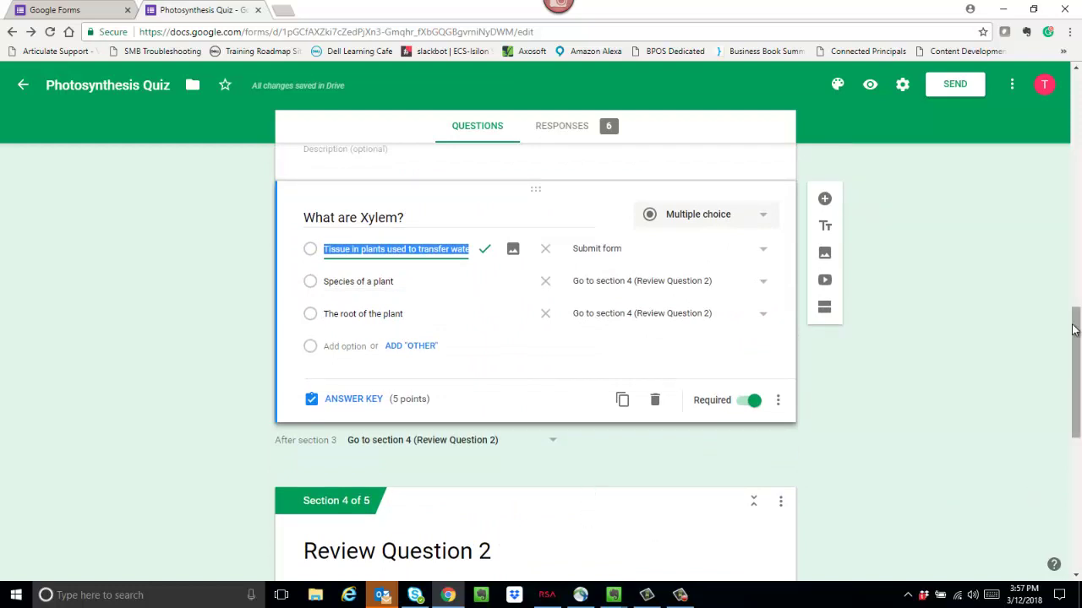
{"action": "left_click_drag", "start_coordinate": [1073, 330], "coordinate": [1073, 415]}
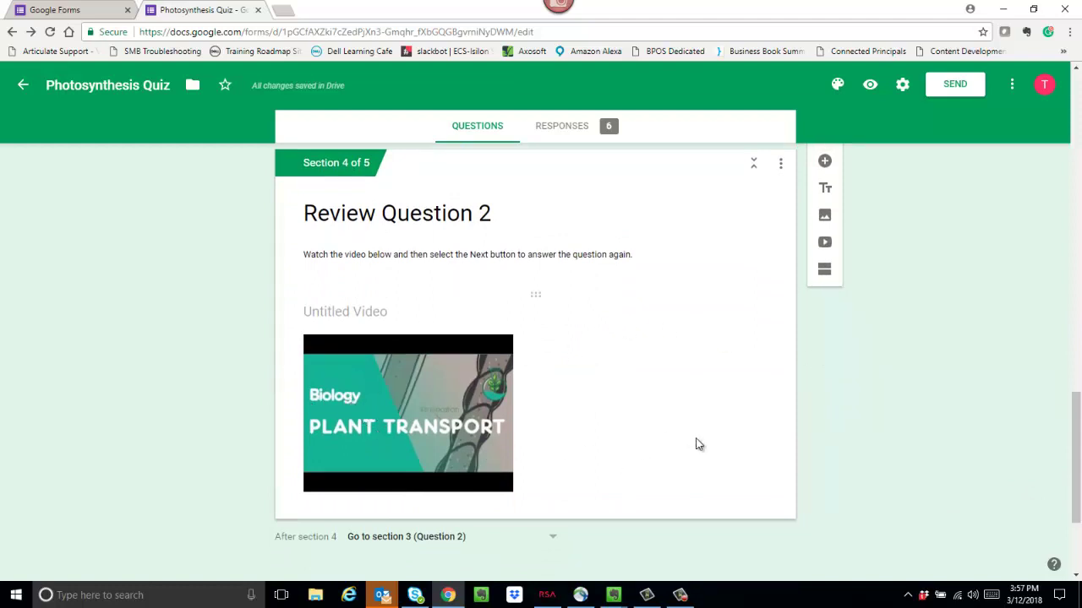
{"action": "left_click_drag", "start_coordinate": [1075, 461], "coordinate": [1063, 181]}
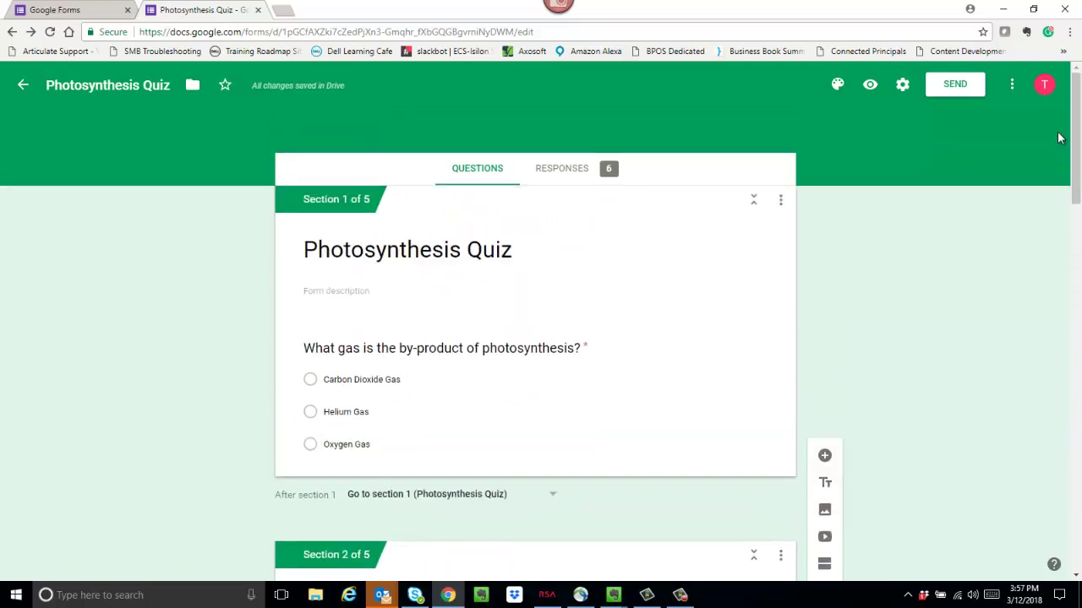
Preview the quiz and answer the by-product question with Helium Gas to continue to the following section
{"action": "left_click", "coordinate": [868, 87]}
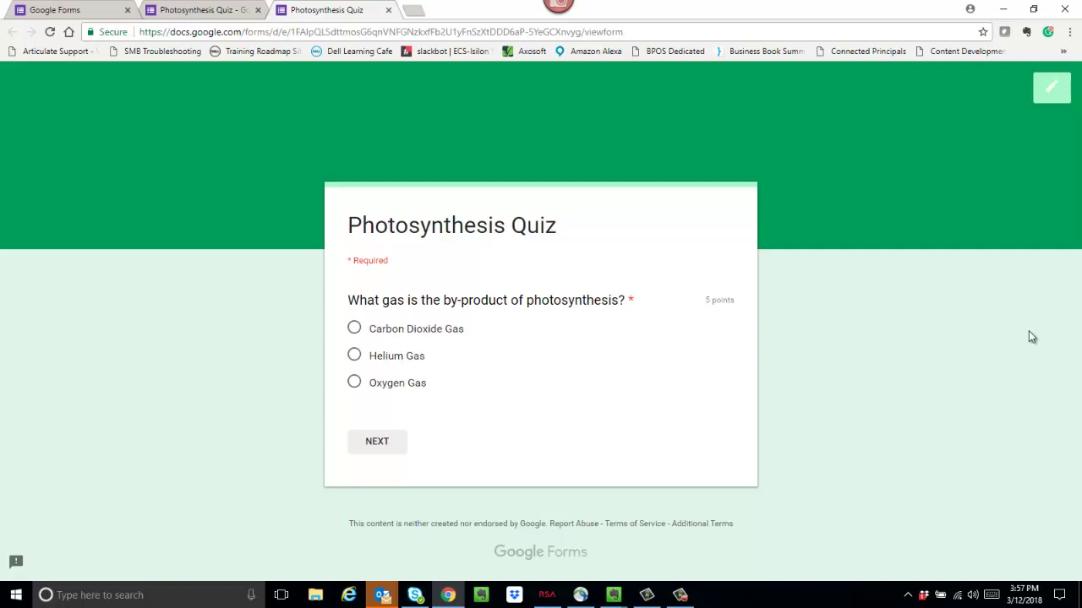
{"action": "left_click", "coordinate": [354, 356]}
{"action": "left_click", "coordinate": [390, 451]}
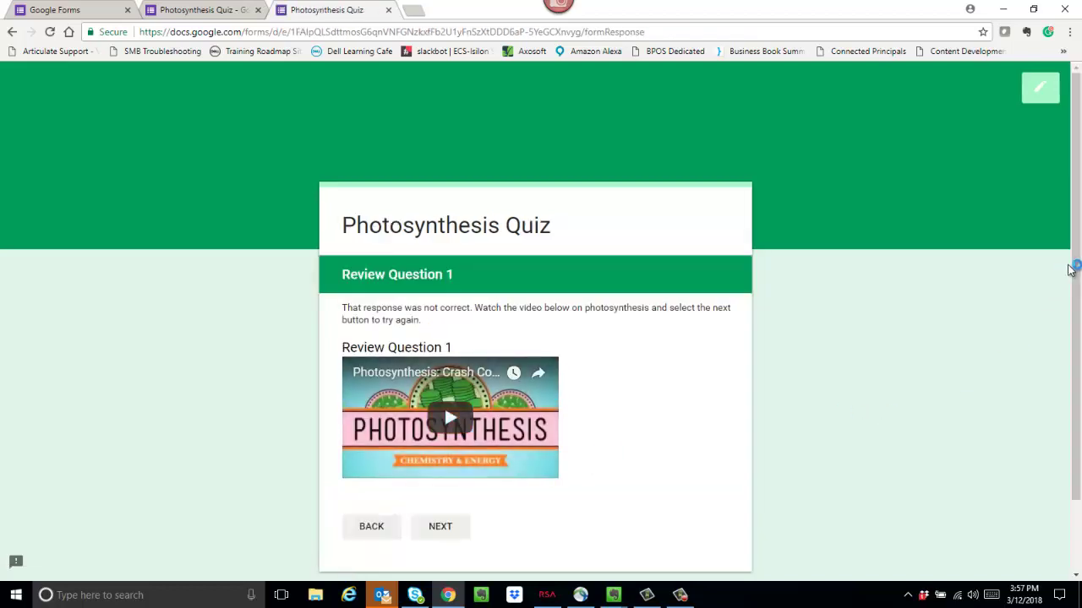
Play the embedded photosynthesis video in the Review Question 1 section briefly and pause it
{"action": "left_click_drag", "start_coordinate": [1070, 269], "coordinate": [1069, 309]}
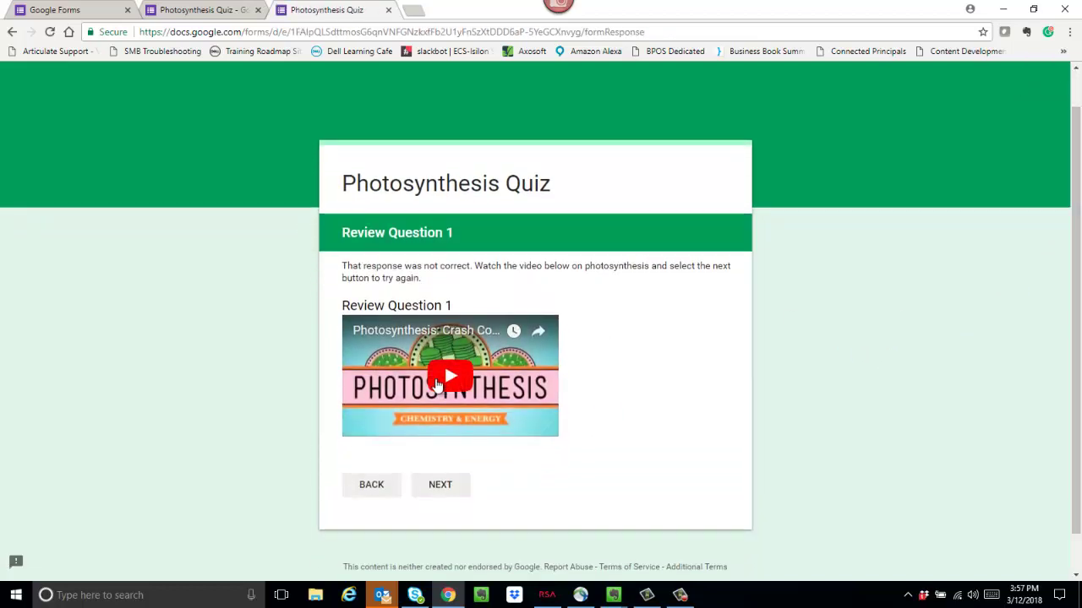
{"action": "left_click", "coordinate": [451, 375]}
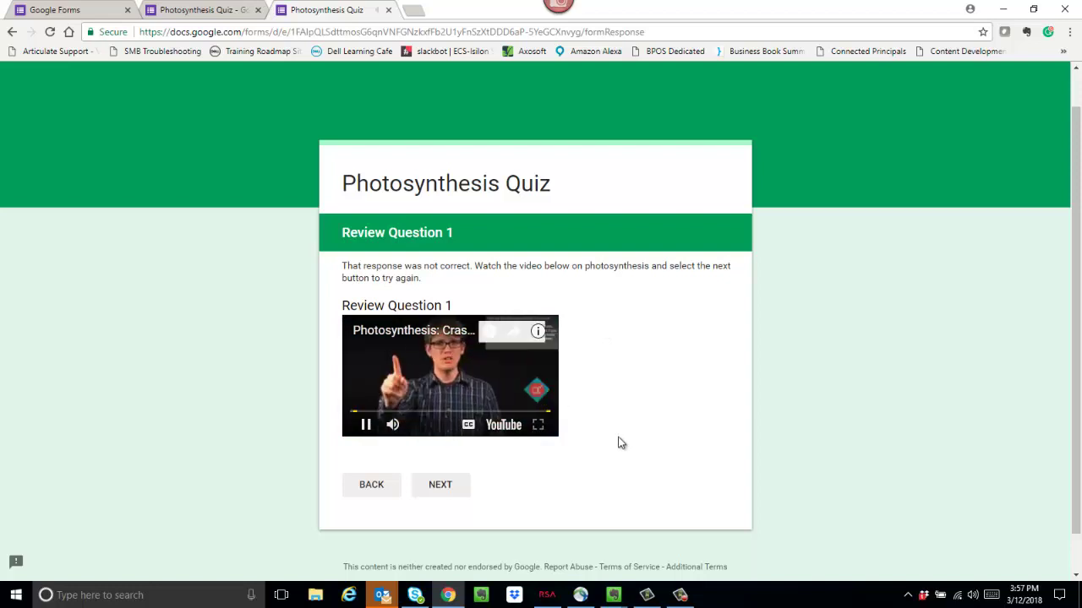
{"action": "left_click", "coordinate": [365, 426]}
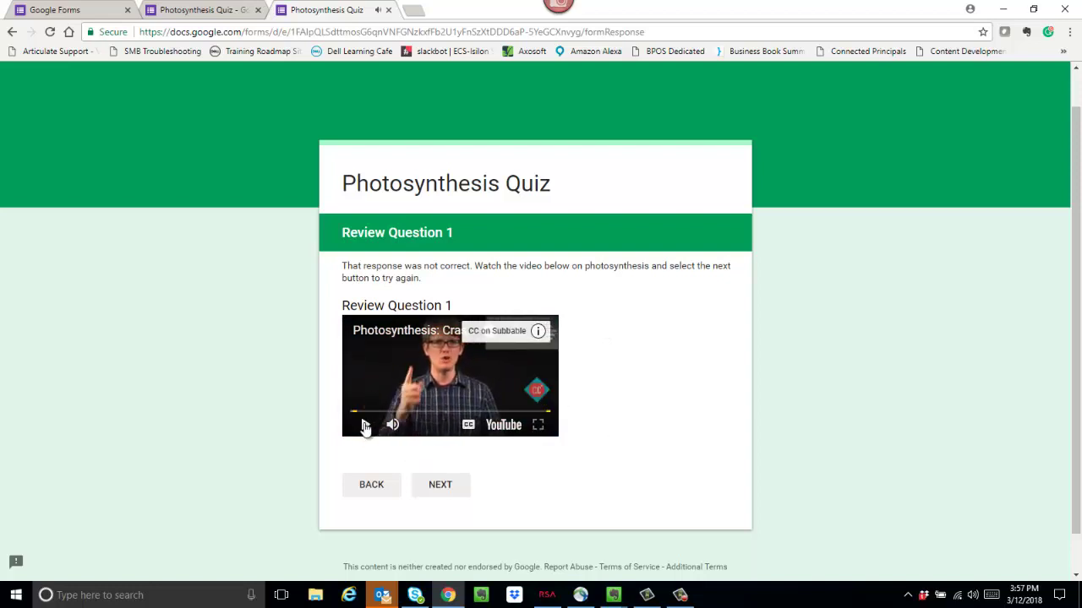
Go back to the by-product question through the review section and change the answer to Oxygen Gas, continuing to Question 2
{"action": "left_click", "coordinate": [441, 486]}
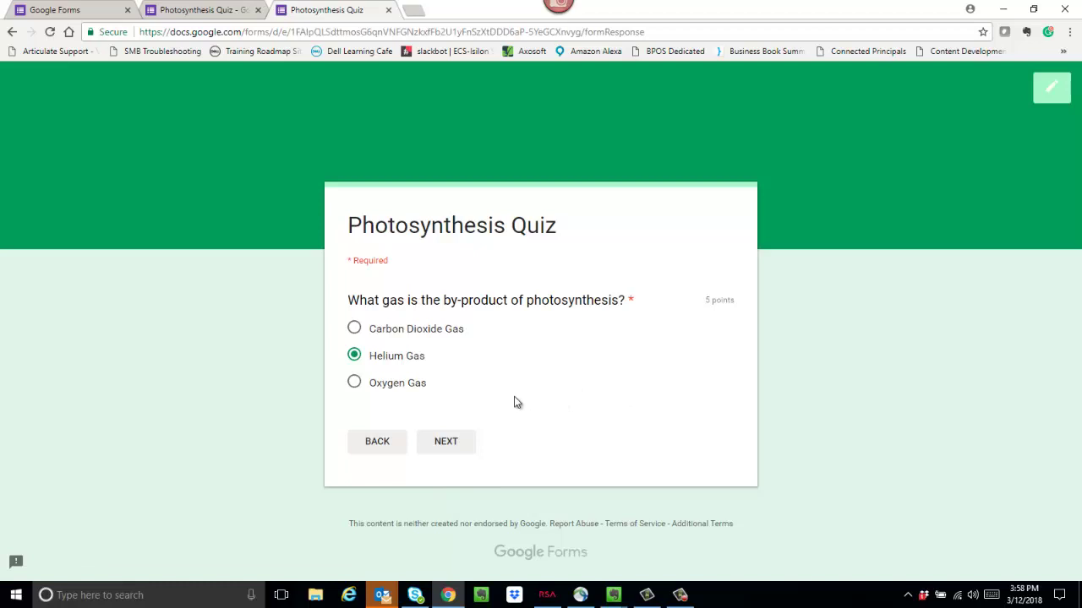
{"action": "left_click", "coordinate": [355, 385]}
{"action": "left_click", "coordinate": [447, 442]}
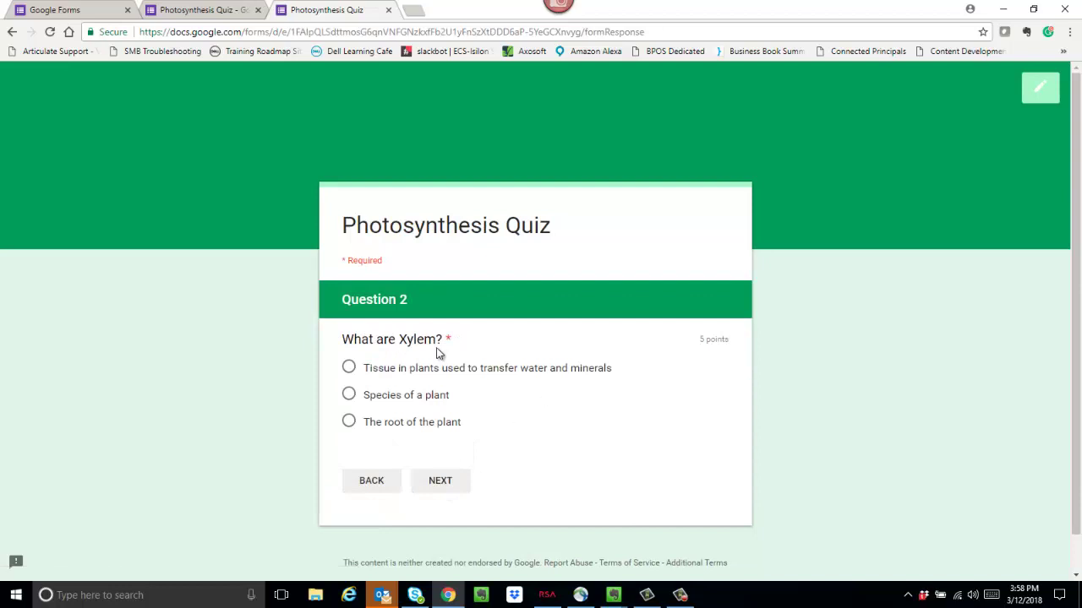
Answer the Xylem question with "Species of a plant" and play the video in the resulting review section
{"action": "left_click", "coordinate": [350, 395]}
{"action": "left_click", "coordinate": [444, 485]}
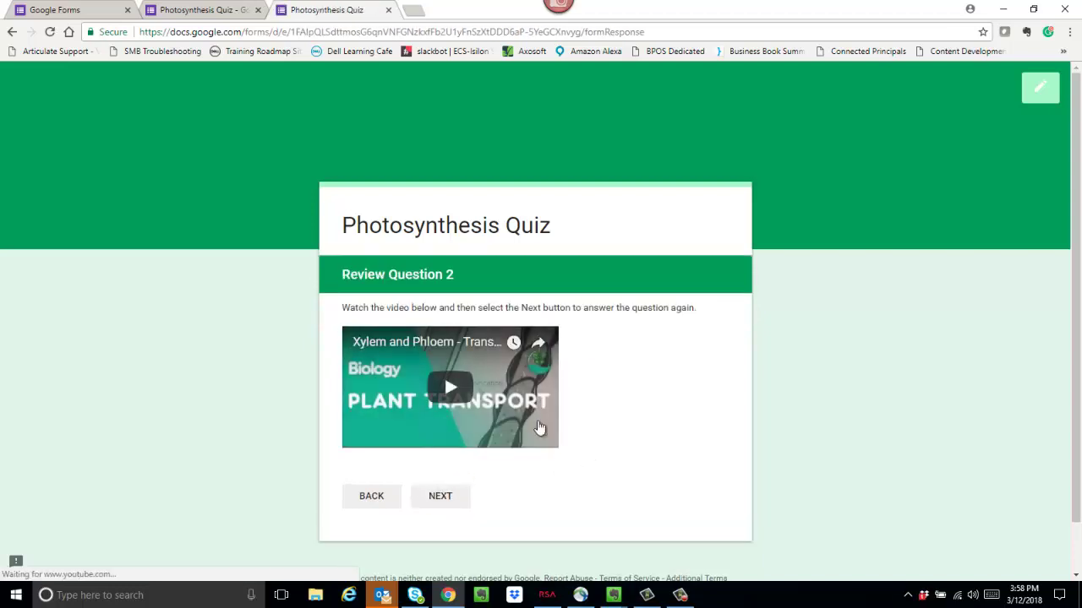
{"action": "left_click", "coordinate": [449, 387]}
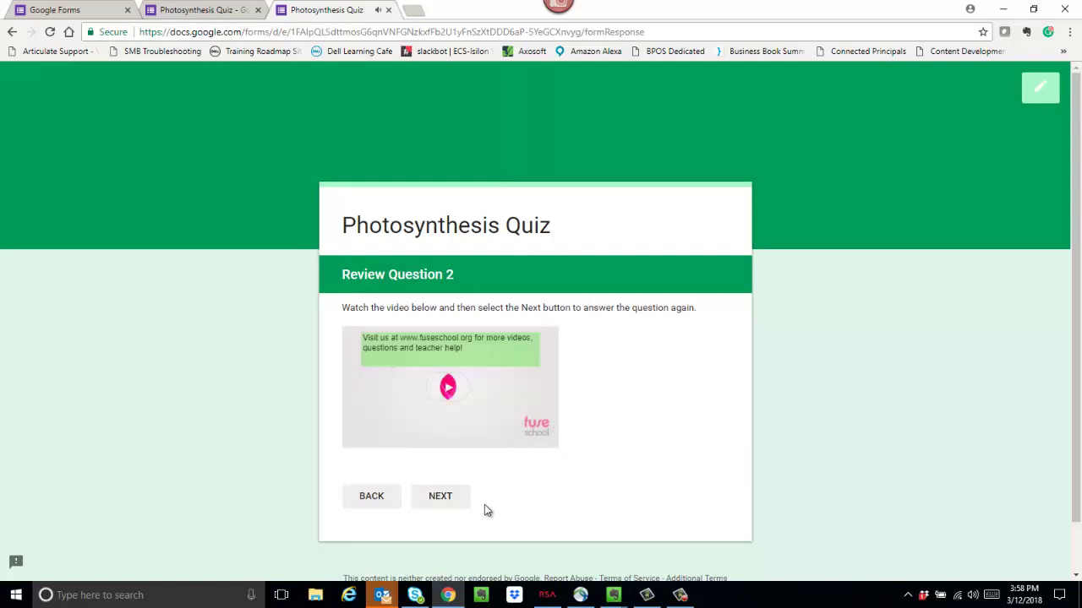
Change the Xylem answer to "Tissue in plants used to transfer water and minerals" and submit the quiz
{"action": "left_click", "coordinate": [443, 499]}
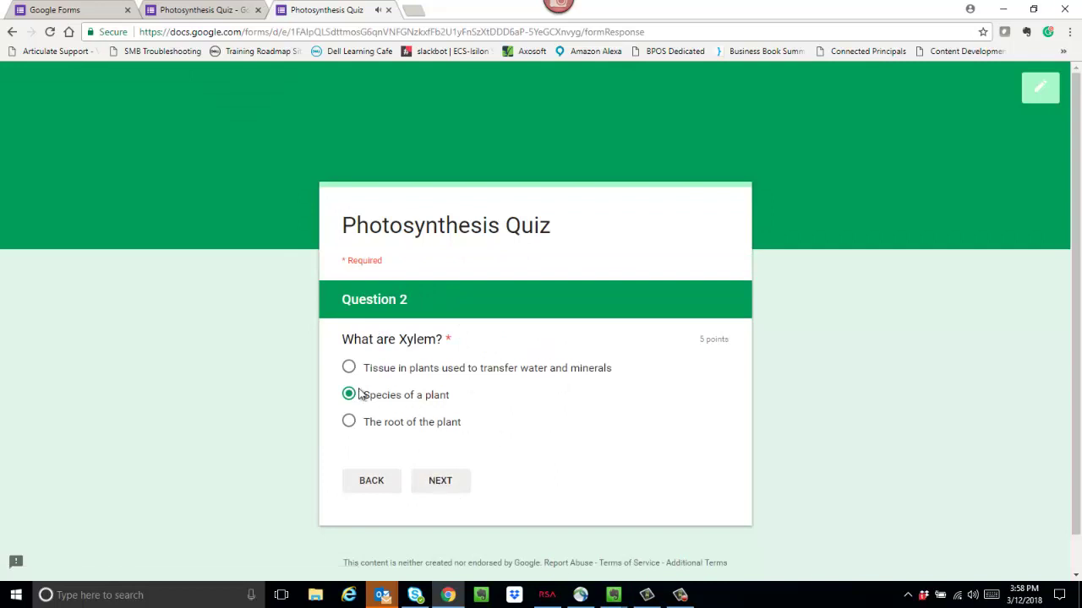
{"action": "left_click", "coordinate": [348, 367]}
{"action": "left_click", "coordinate": [441, 482]}
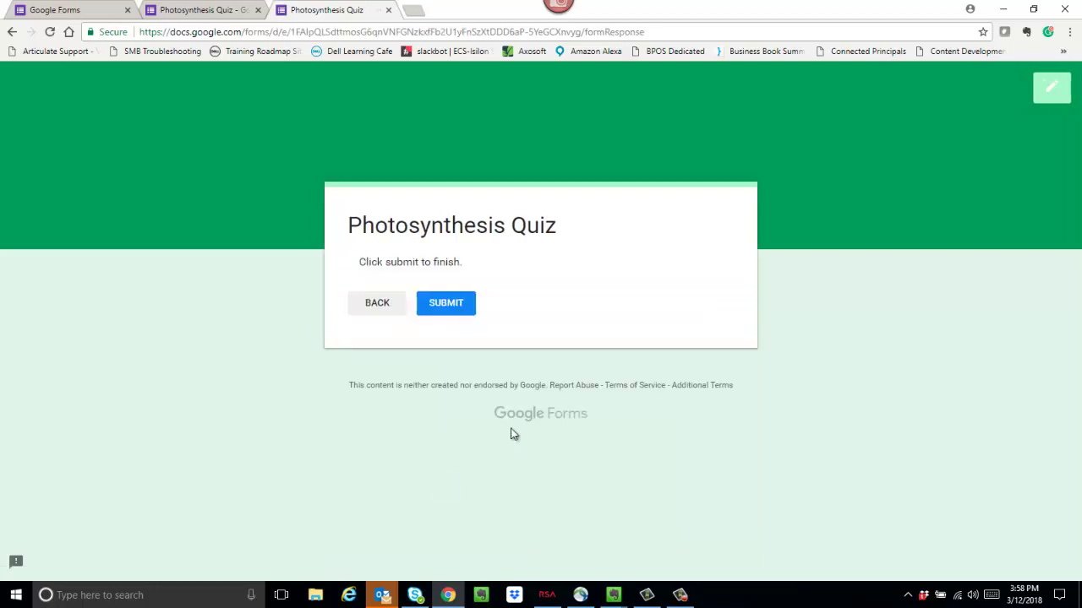
{"action": "left_click", "coordinate": [449, 306]}
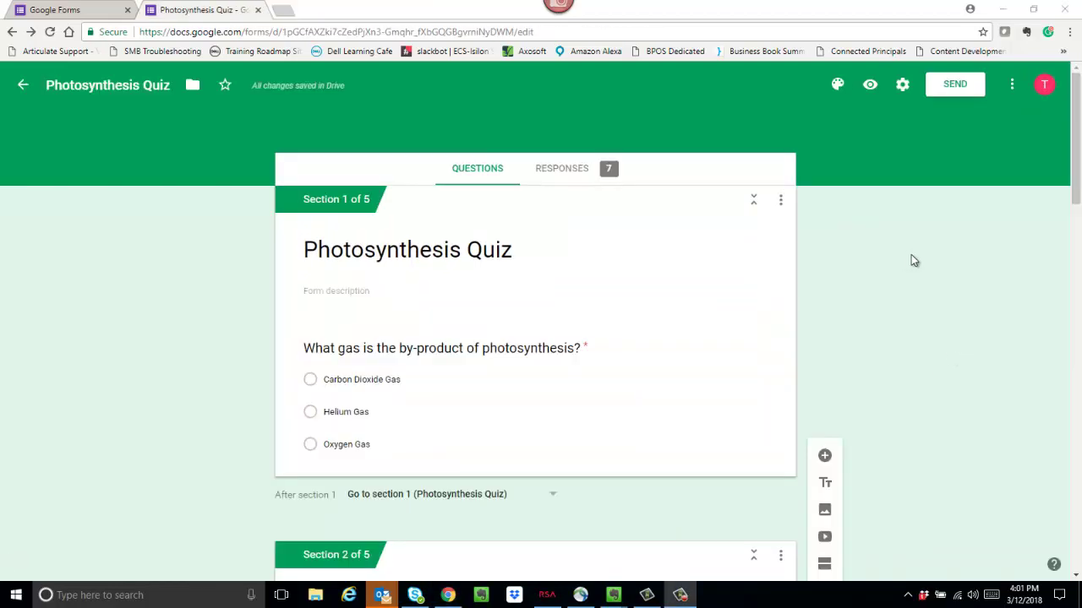
Inspect the by-product question's answer-to-section routing in section 1 and check its "Go to section based on answer" option
{"action": "left_click_drag", "start_coordinate": [1076, 193], "coordinate": [1076, 213]}
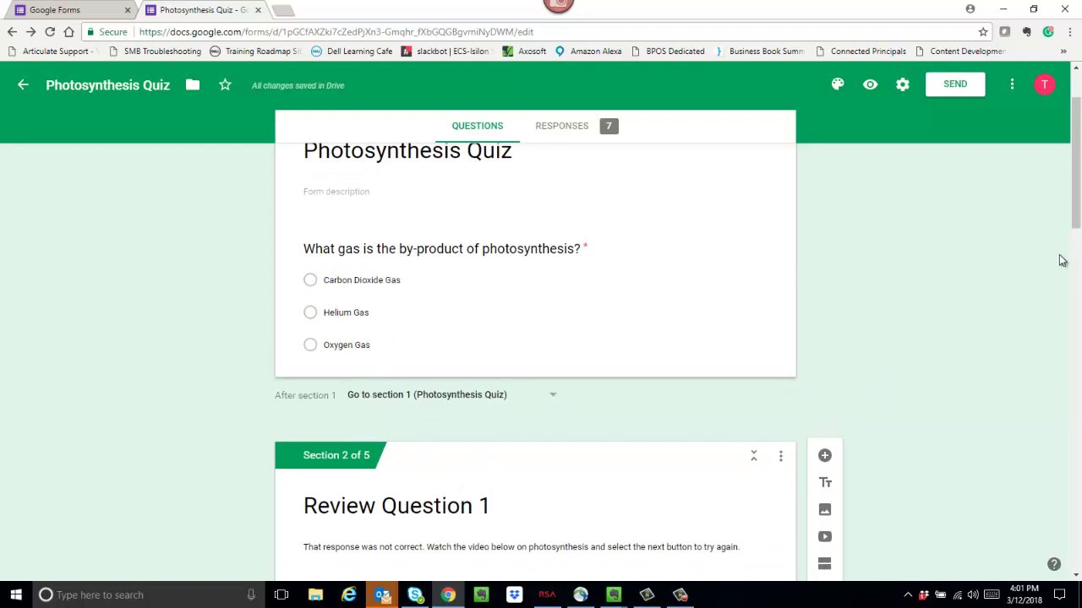
{"action": "scroll", "coordinate": [688, 334], "scroll_direction": "down", "scroll_amount": 2}
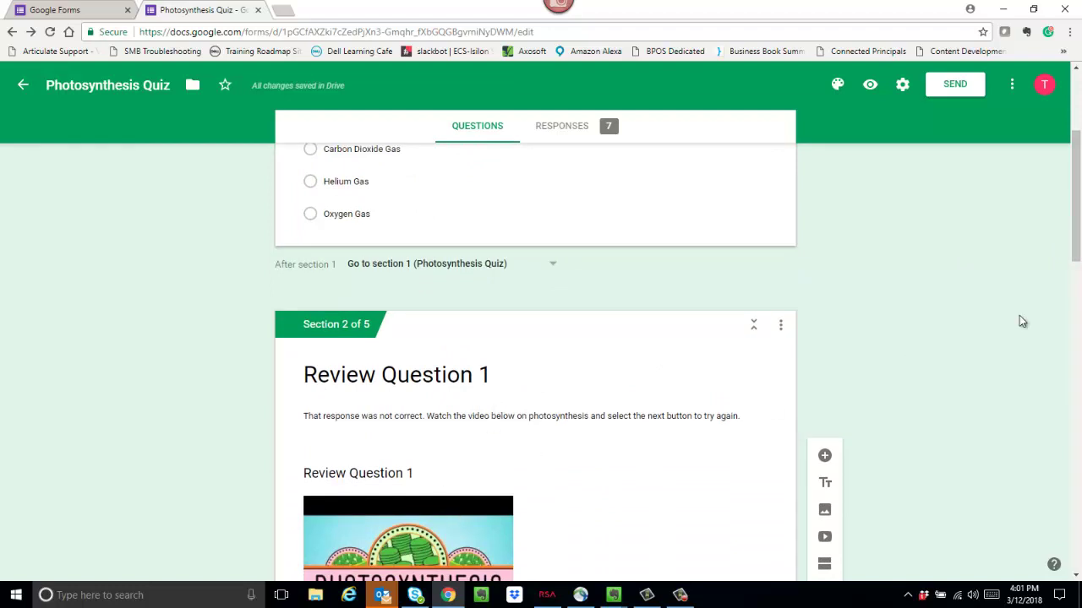
{"action": "left_click_drag", "start_coordinate": [1075, 241], "coordinate": [1079, 269]}
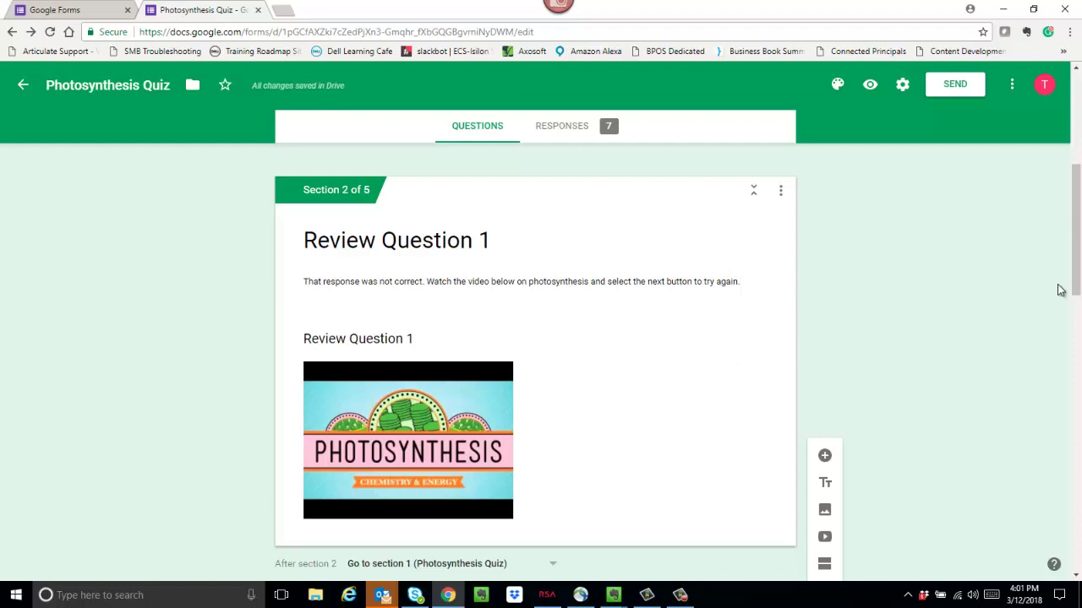
{"action": "left_click_drag", "start_coordinate": [1077, 290], "coordinate": [1078, 182]}
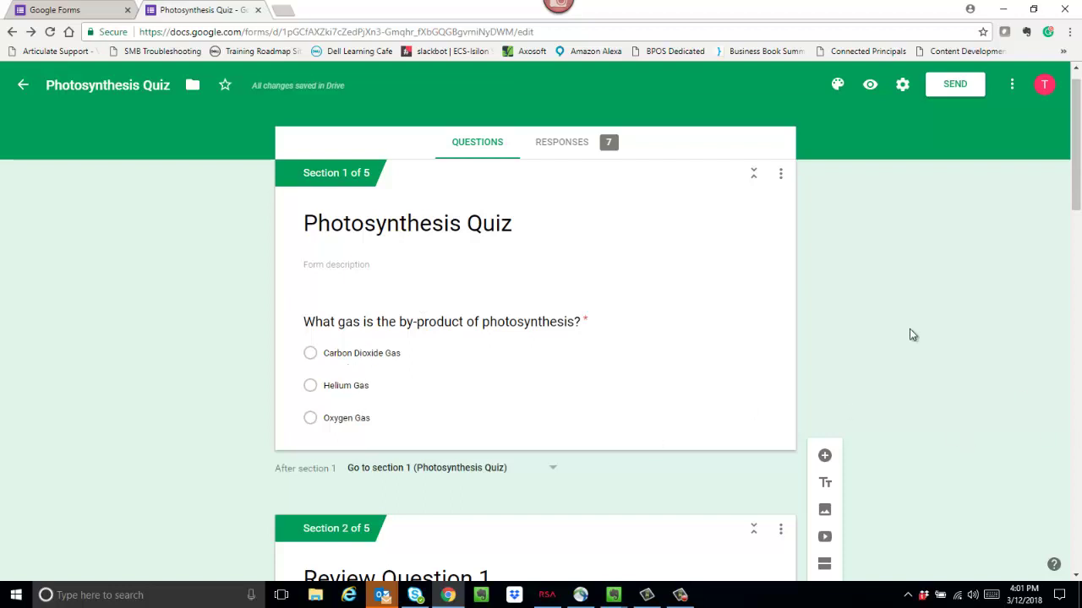
{"action": "left_click", "coordinate": [675, 409]}
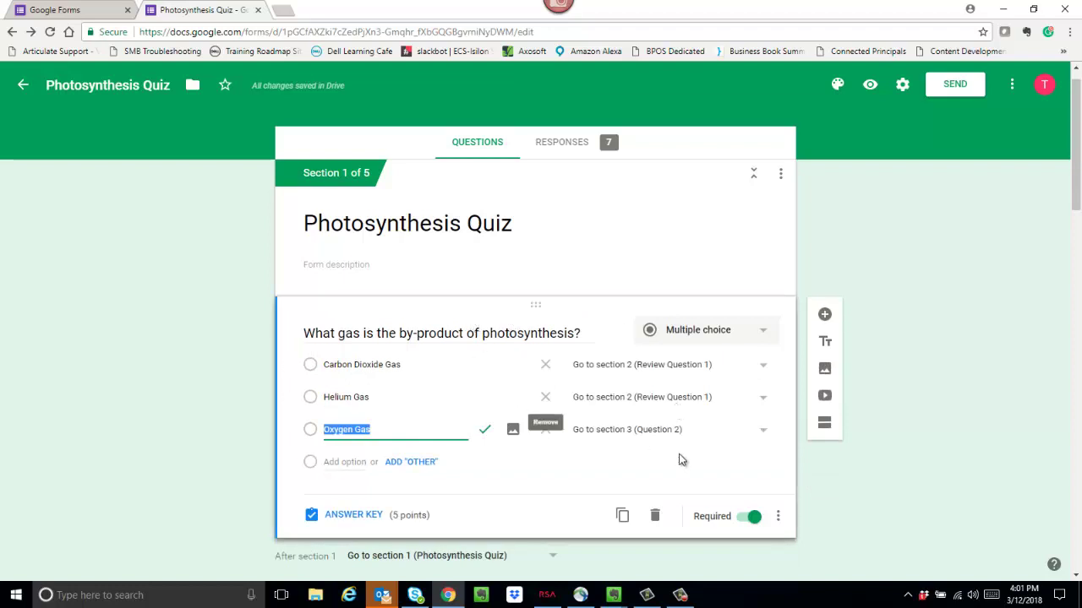
{"action": "left_click", "coordinate": [778, 517]}
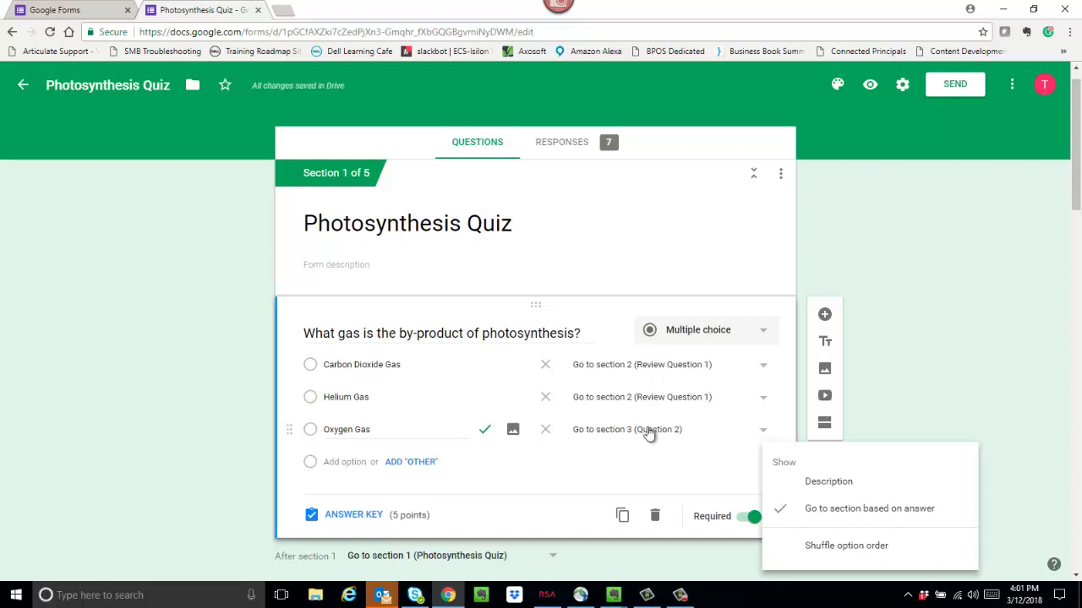
{"action": "left_click", "coordinate": [767, 375]}
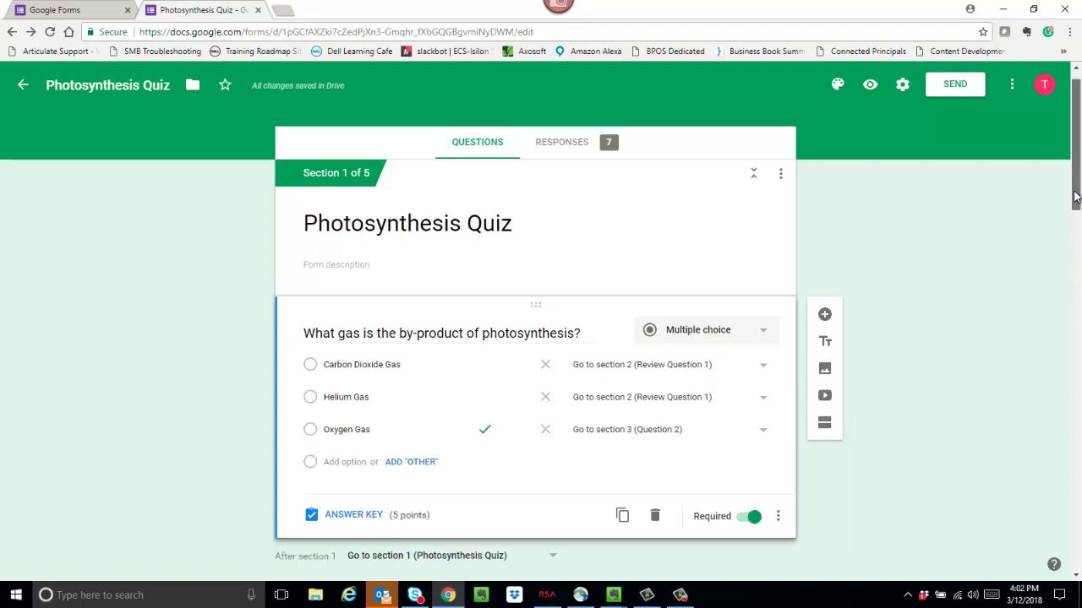
View the available destinations for what follows section 1 and close the list without choosing one
{"action": "left_click_drag", "start_coordinate": [1075, 196], "coordinate": [1078, 263]}
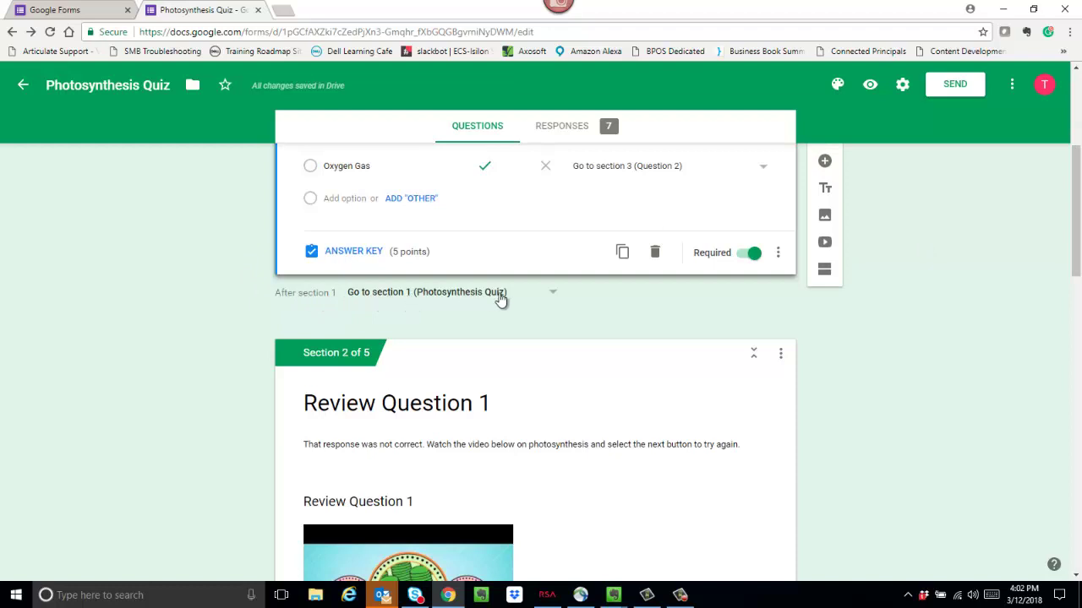
{"action": "left_click", "coordinate": [555, 298]}
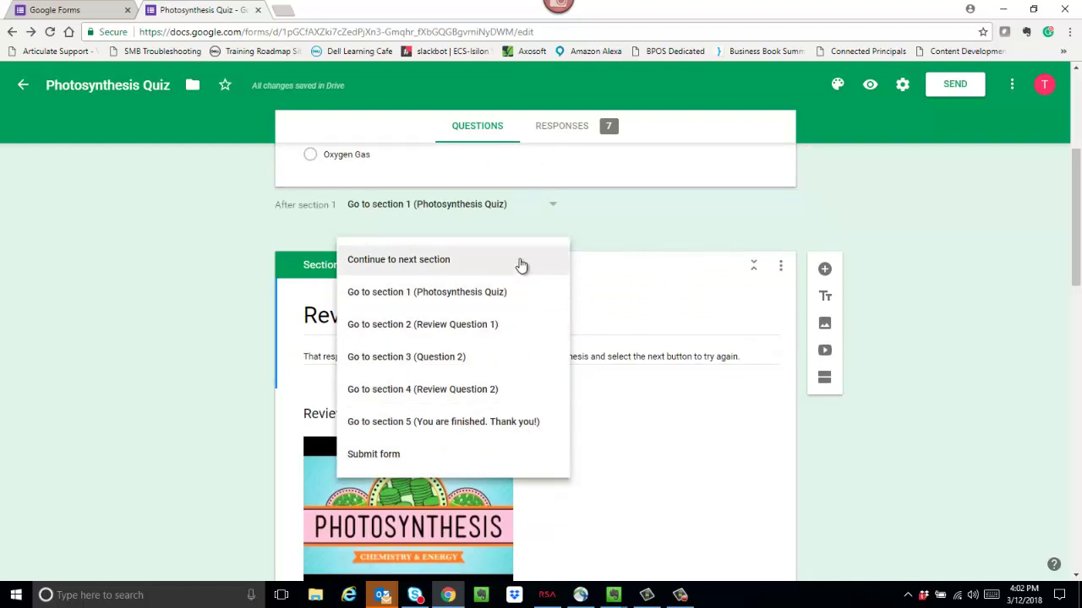
{"action": "left_click", "coordinate": [615, 227]}
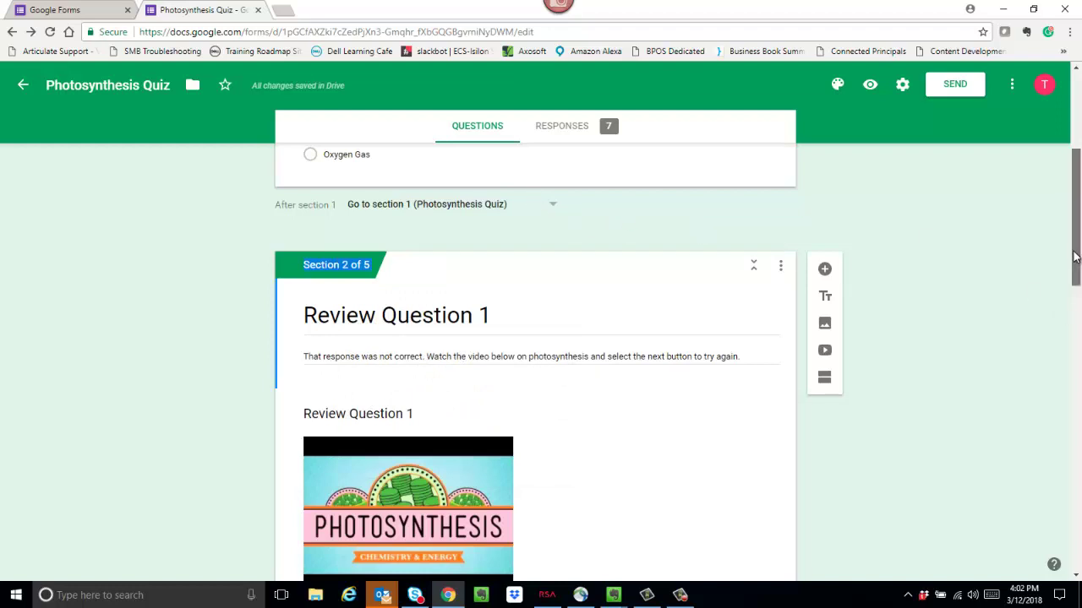
Recheck the section destinations assigned to the by-product question's answers and reopen the list of destinations after section 1
{"action": "scroll", "coordinate": [1075, 292], "scroll_direction": "down", "scroll_amount": 2}
{"action": "left_click_drag", "start_coordinate": [1075, 287], "coordinate": [1074, 184]}
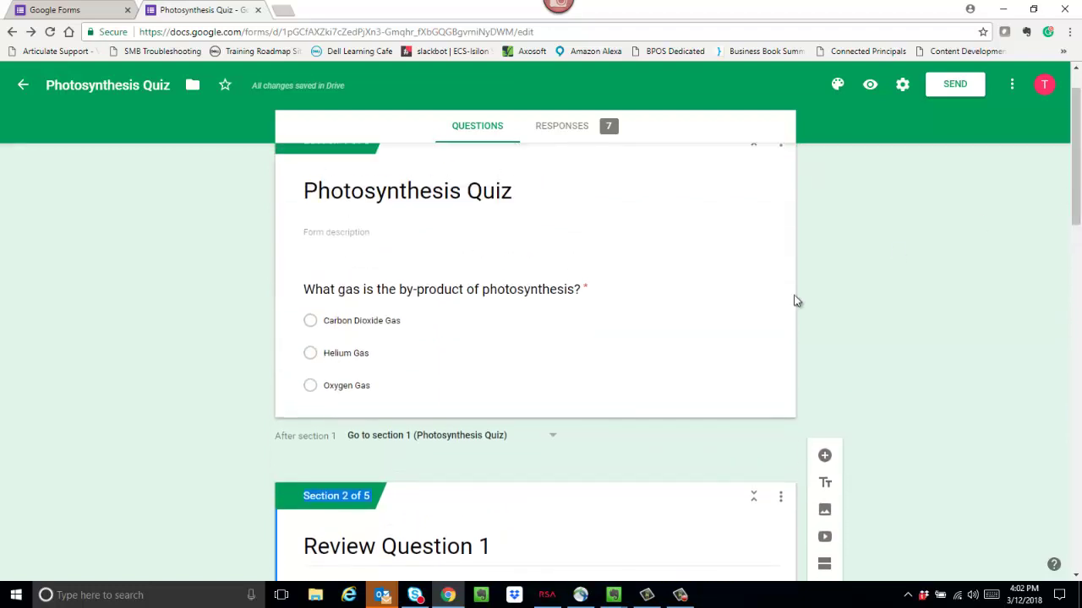
{"action": "left_click", "coordinate": [692, 341]}
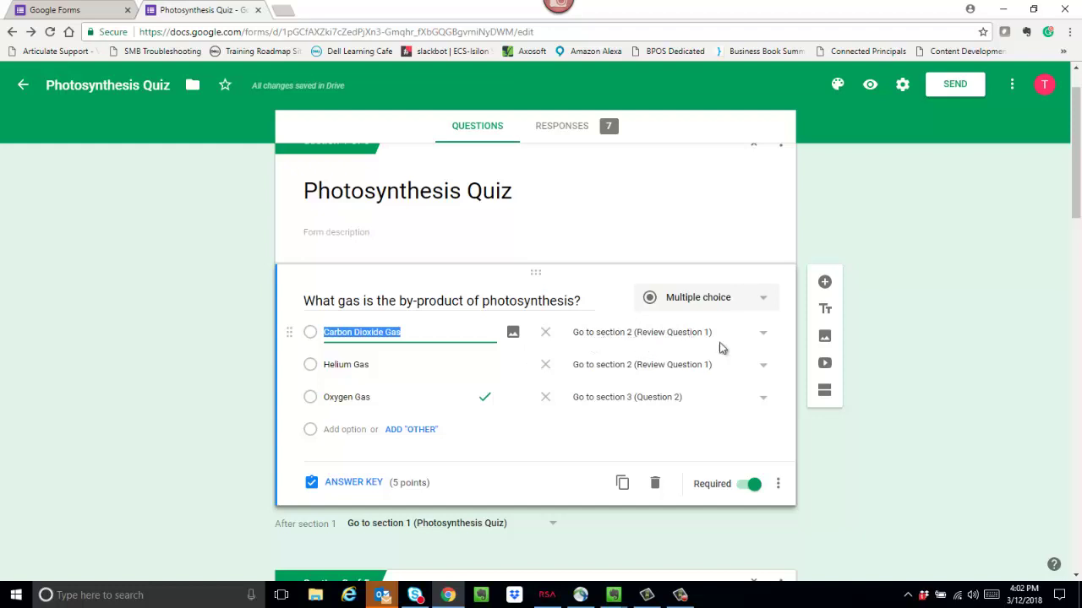
{"action": "left_click", "coordinate": [552, 530]}
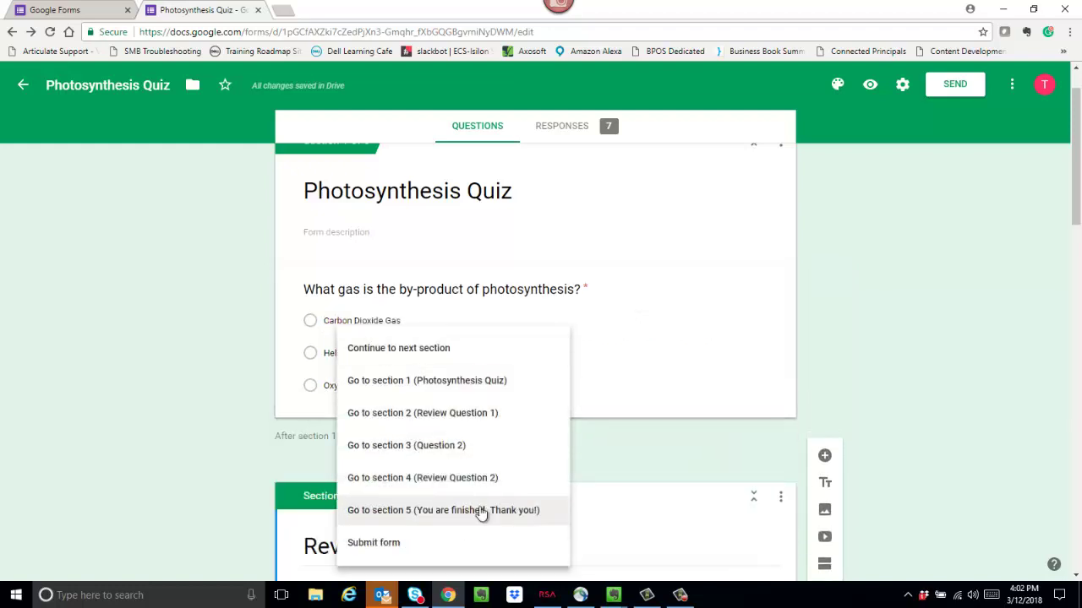
Submit the completed Photosynthesis Quiz from its final page in the preview
{"action": "left_click", "coordinate": [449, 304]}
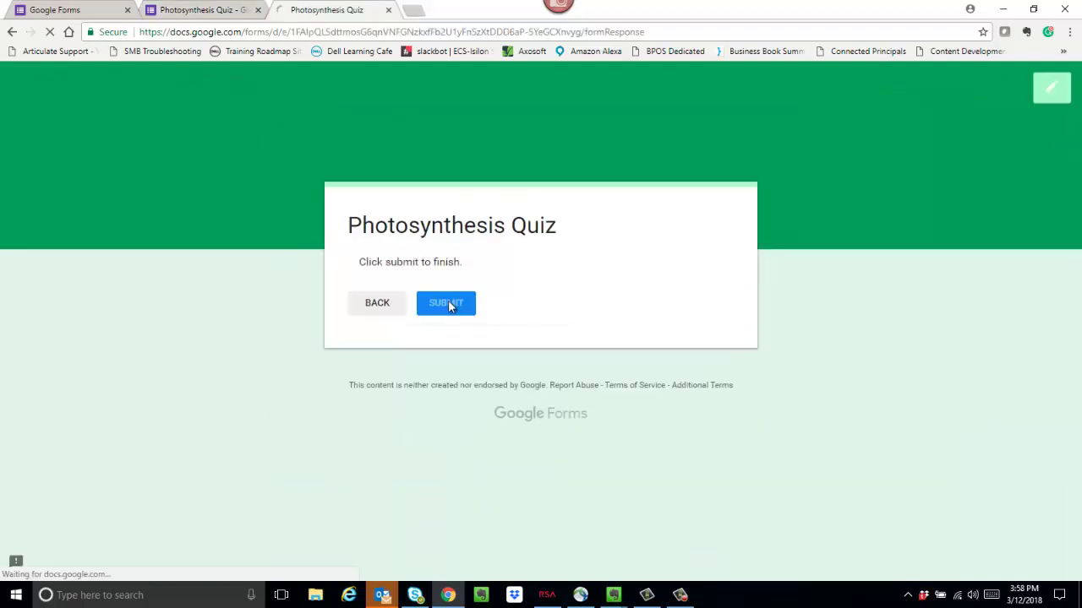